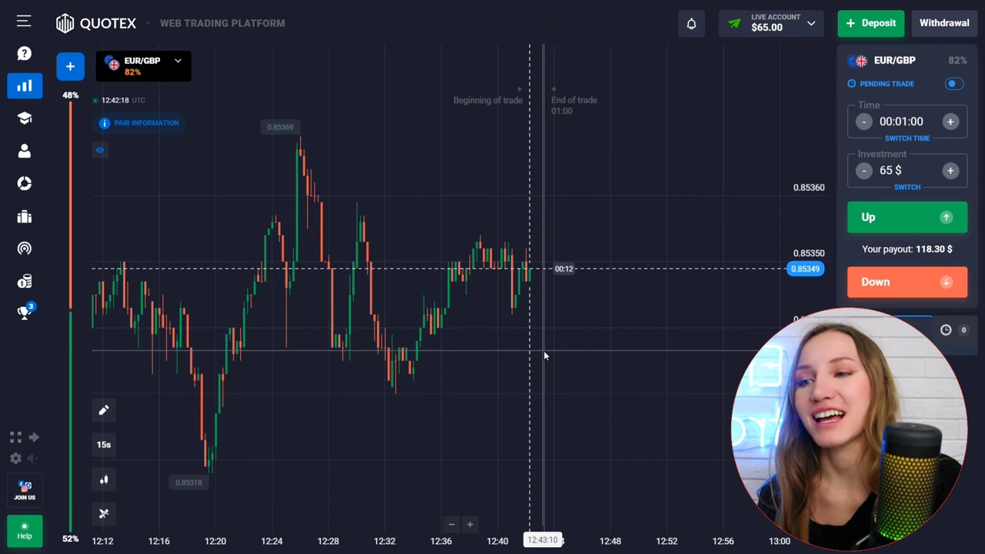
Step: Add MACD (12, 26, 9) under the EUR/GBP chart from the Indicators list and close its settings
{"action": "left_click", "coordinate": [104, 512]}
{"action": "scroll", "coordinate": [109, 380], "scroll_direction": "down", "scroll_amount": 5}
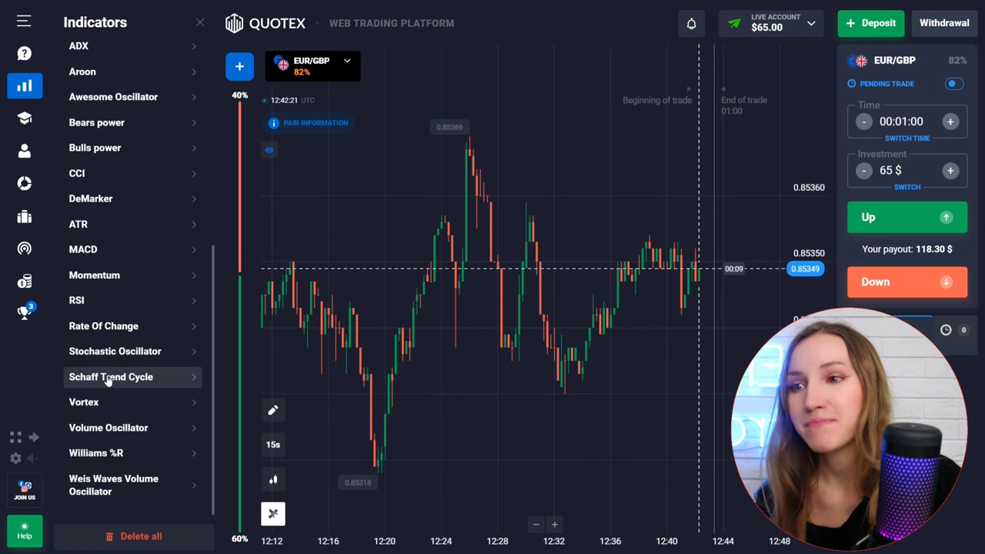
{"action": "left_click", "coordinate": [82, 247]}
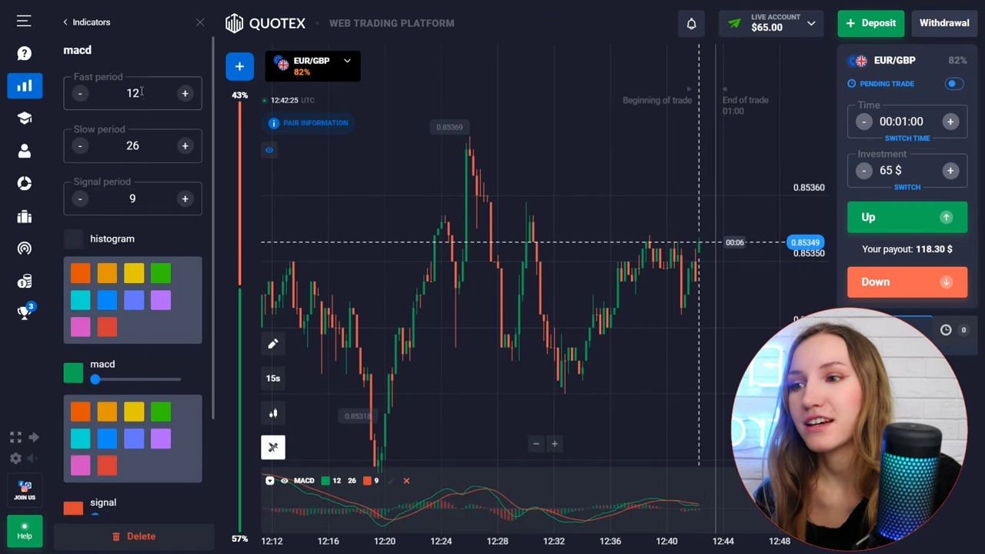
{"action": "scroll", "coordinate": [142, 122], "scroll_direction": "down", "scroll_amount": 3}
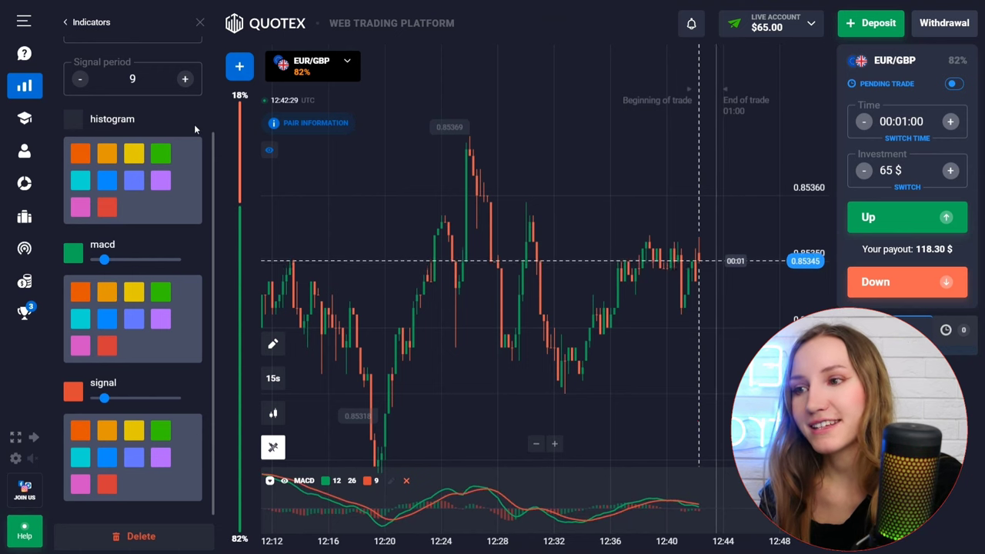
{"action": "left_click", "coordinate": [200, 22]}
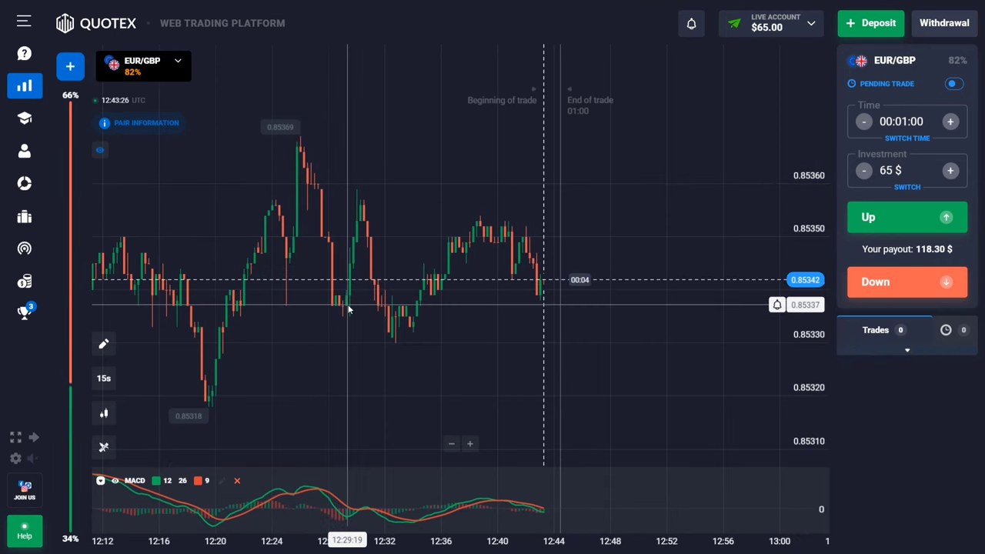
{"action": "left_click_drag", "start_coordinate": [282, 299], "coordinate": [415, 289]}
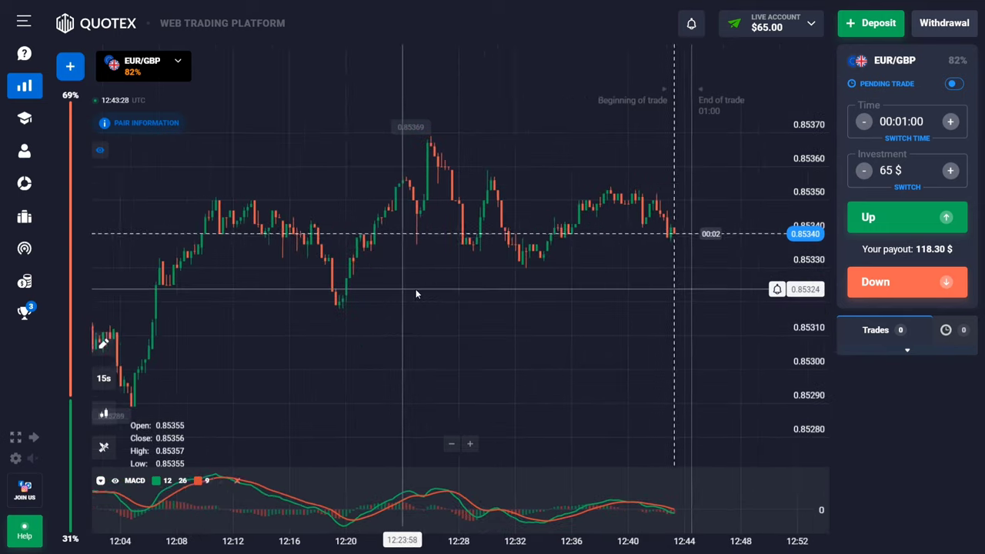
{"action": "left_click_drag", "start_coordinate": [230, 305], "coordinate": [466, 303]}
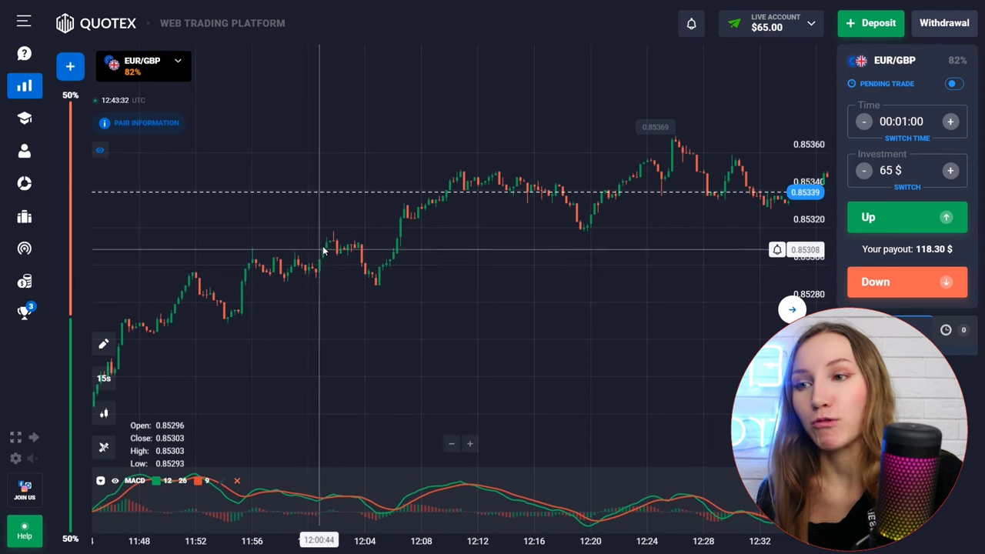
{"action": "left_click_drag", "start_coordinate": [330, 263], "coordinate": [418, 268]}
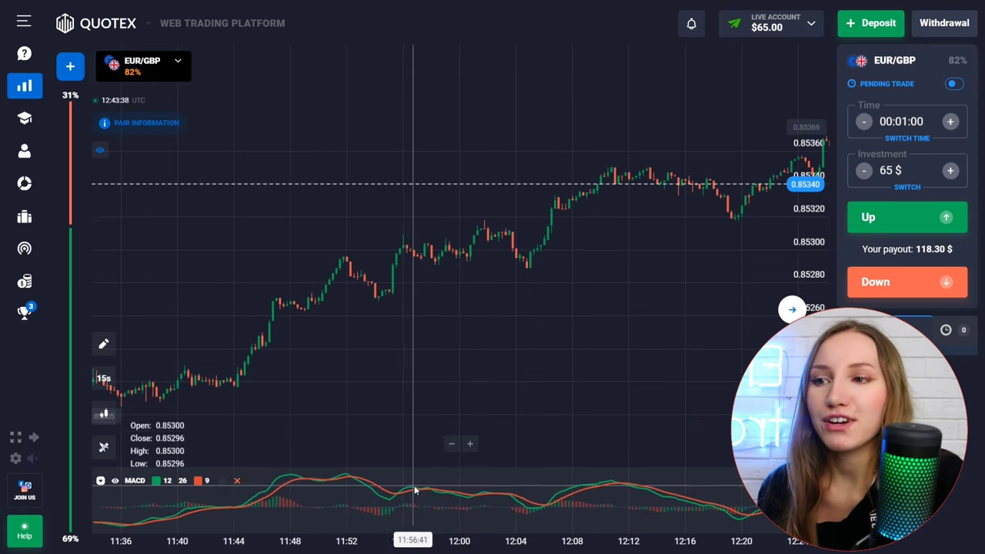
{"action": "left_click_drag", "start_coordinate": [309, 362], "coordinate": [449, 335]}
{"action": "left_click_drag", "start_coordinate": [367, 347], "coordinate": [549, 328]}
{"action": "left_click_drag", "start_coordinate": [389, 333], "coordinate": [529, 328]}
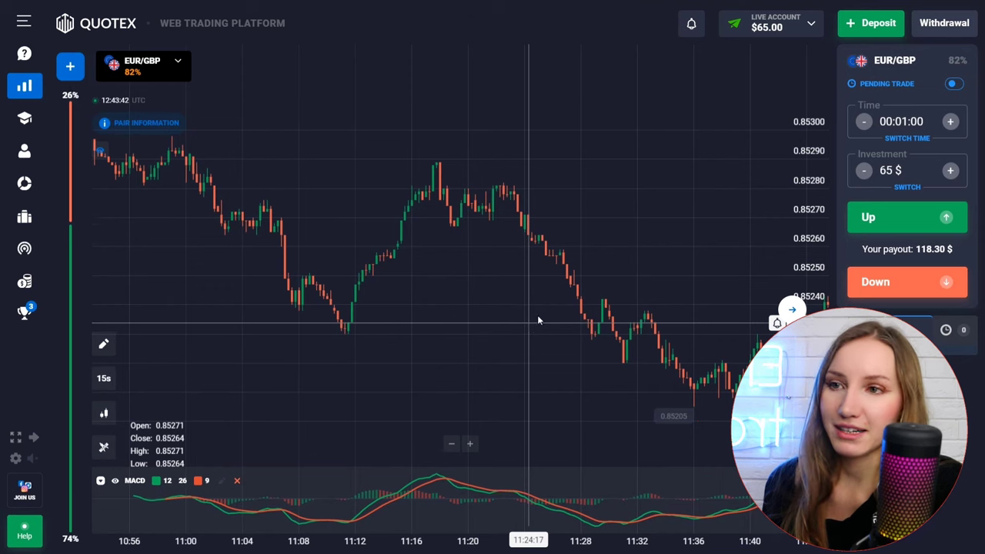
{"action": "left_click_drag", "start_coordinate": [598, 287], "coordinate": [436, 298]}
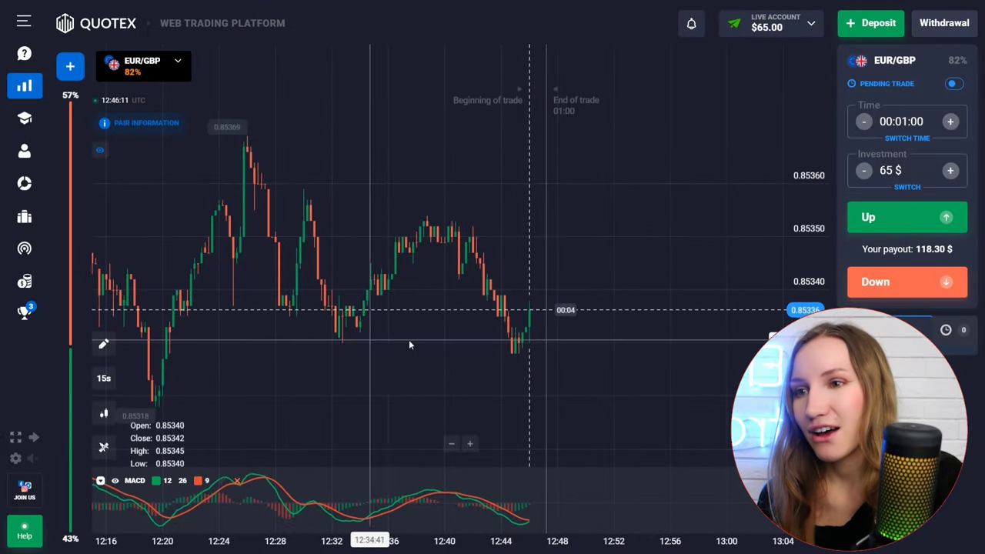
Step: Mark the support level under the recent lows and open a 65 $ one-minute Up trade on EUR/GBP
{"action": "left_click", "coordinate": [513, 345]}
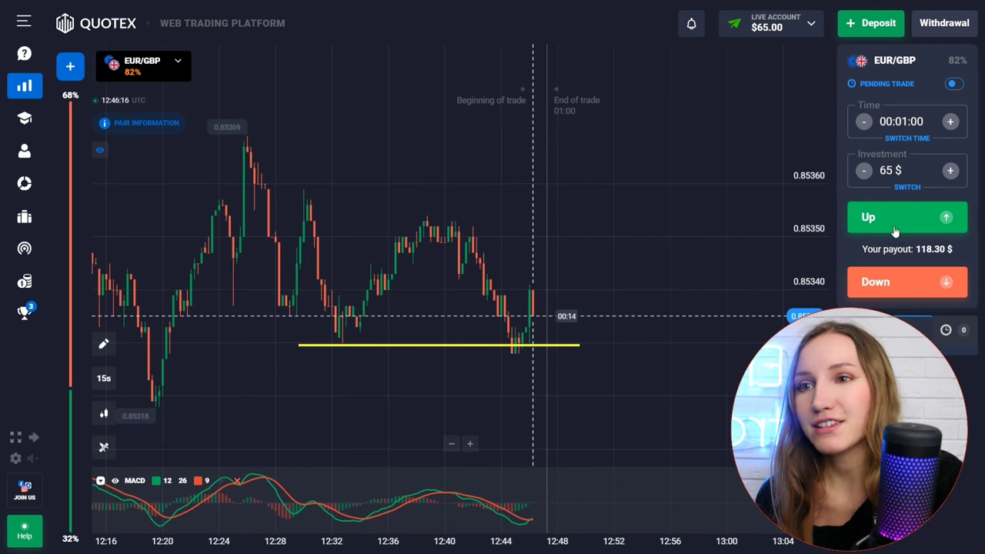
{"action": "left_click", "coordinate": [894, 226]}
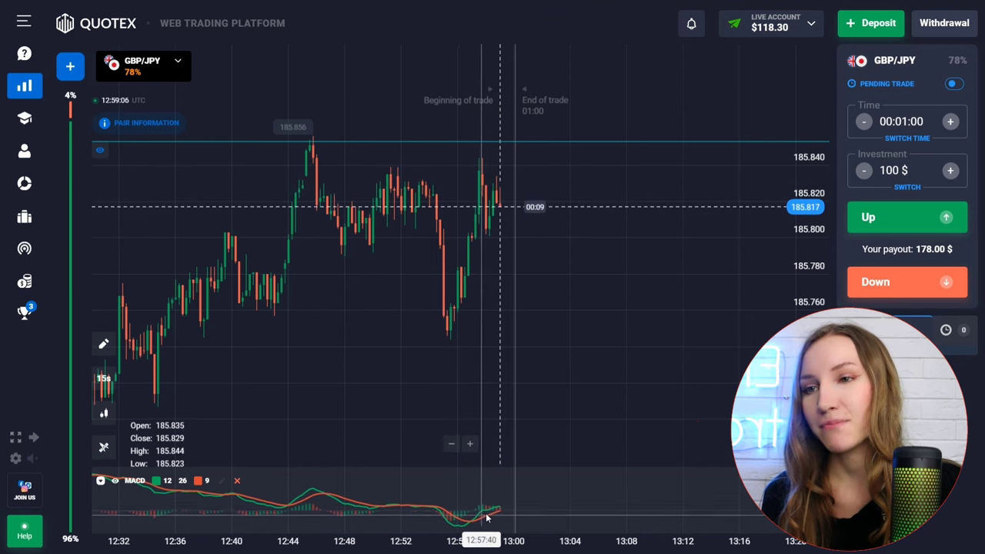
Step: Set the expiry to 02:00 and open a 100 $ Up trade on GBP/JPY
{"action": "left_click", "coordinate": [907, 123]}
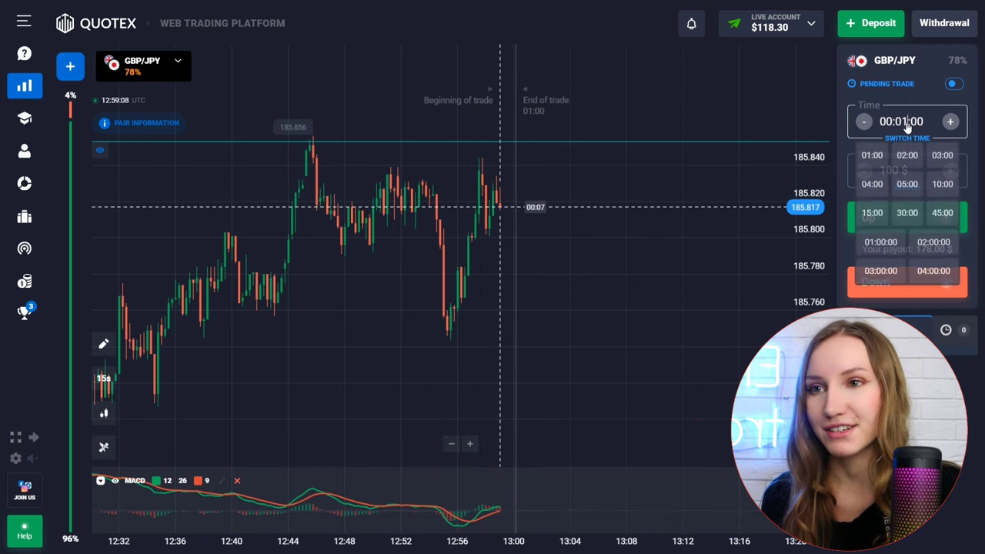
{"action": "left_click", "coordinate": [908, 155]}
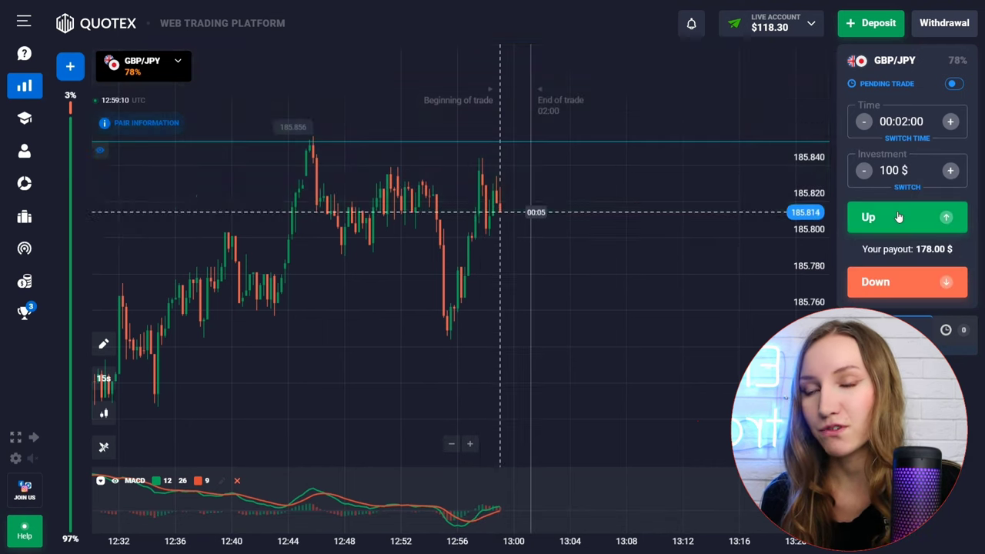
{"action": "left_click", "coordinate": [898, 217]}
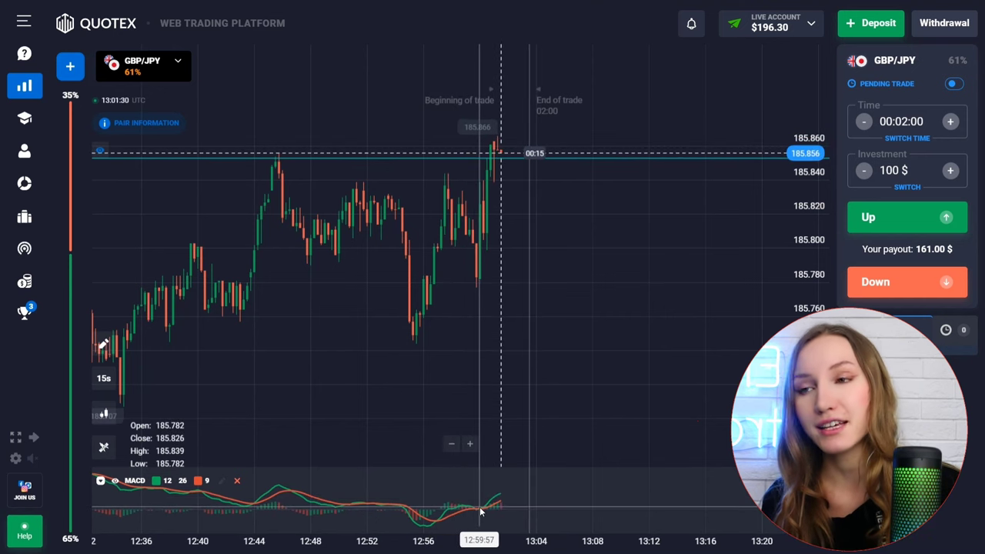
{"action": "left_click_drag", "start_coordinate": [437, 346], "coordinate": [645, 203]}
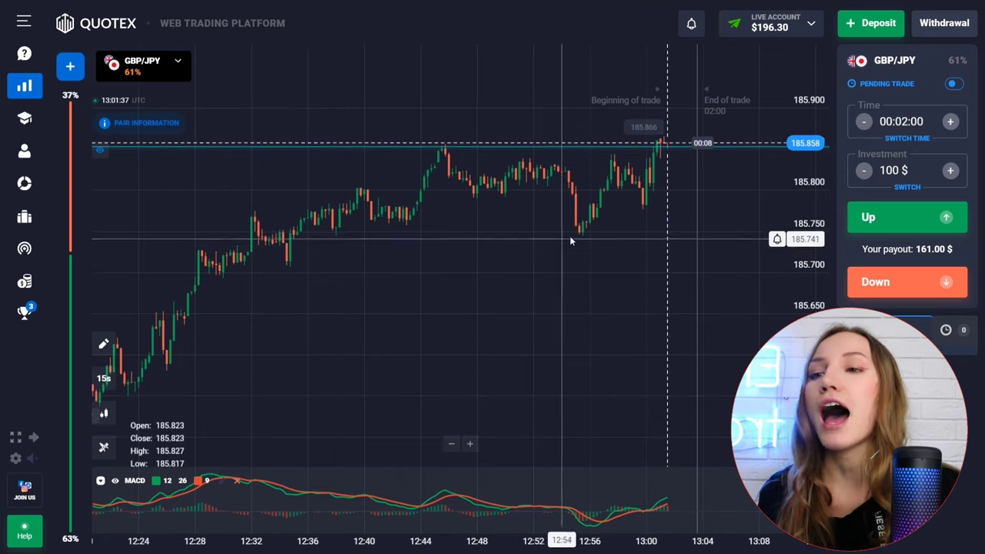
{"action": "left_click_drag", "start_coordinate": [608, 219], "coordinate": [438, 249]}
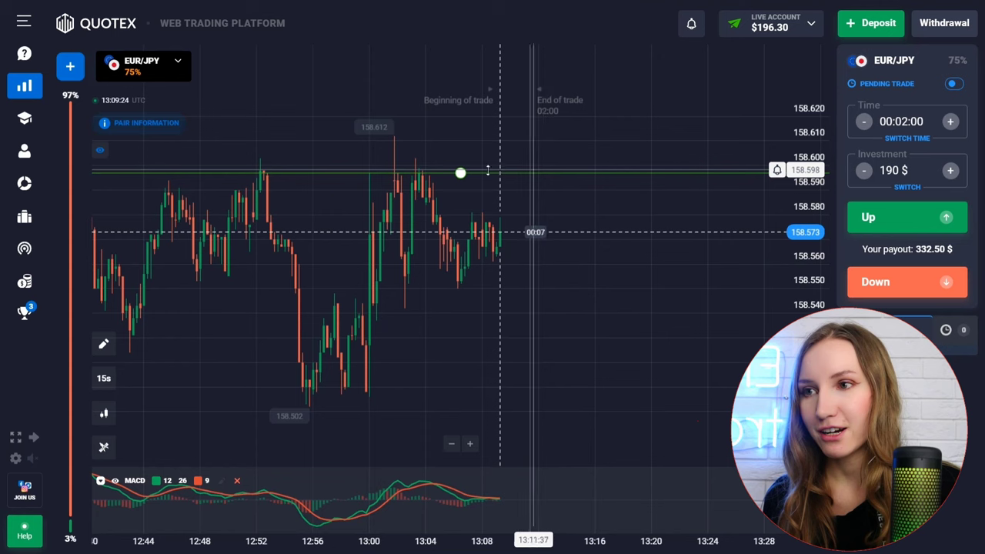
Step: Lower the price alert to 158.561 and open a 190 $ Up trade on EUR/JPY
{"action": "left_click_drag", "start_coordinate": [446, 174], "coordinate": [510, 211]}
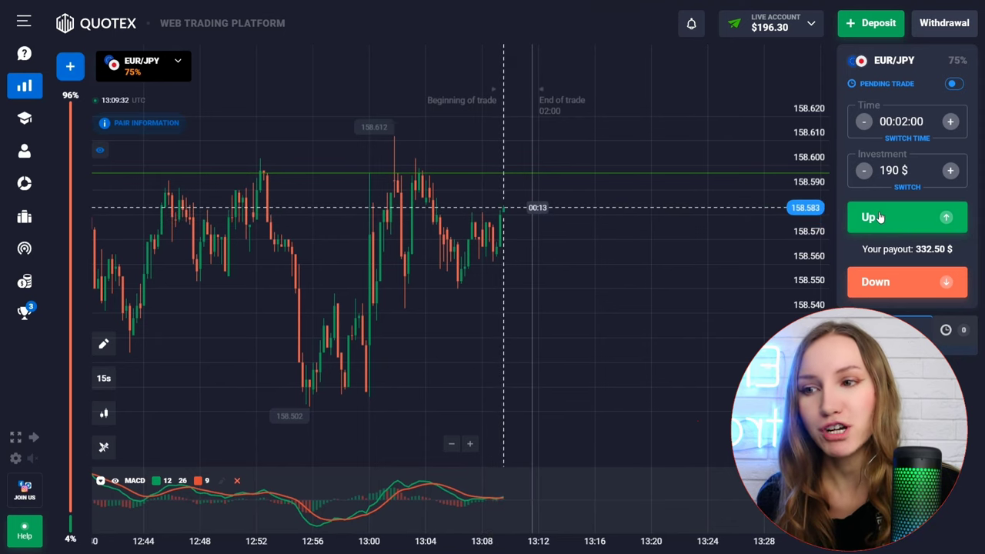
{"action": "left_click", "coordinate": [880, 217]}
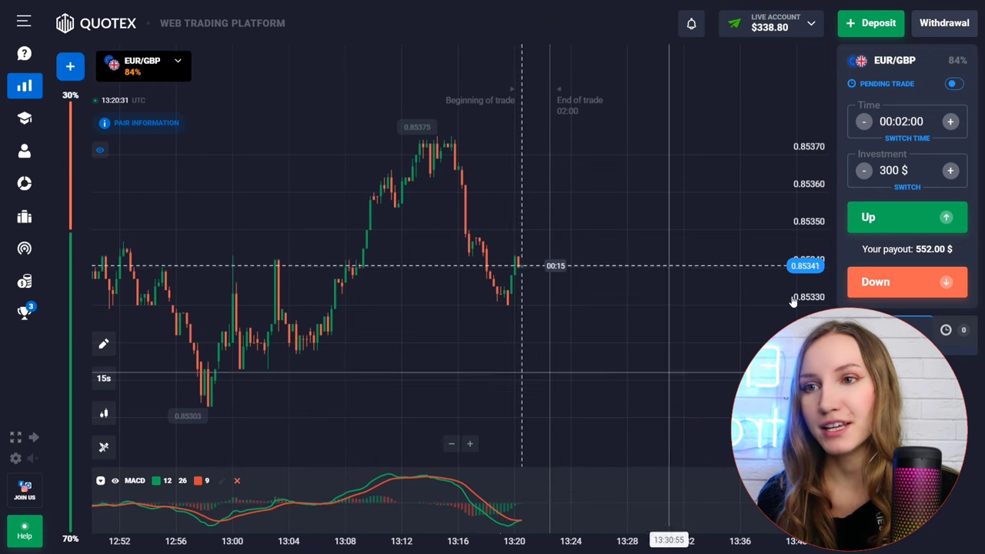
Step: Open a 300 $ two-minute Up trade on EUR/GBP
{"action": "left_click", "coordinate": [895, 223]}
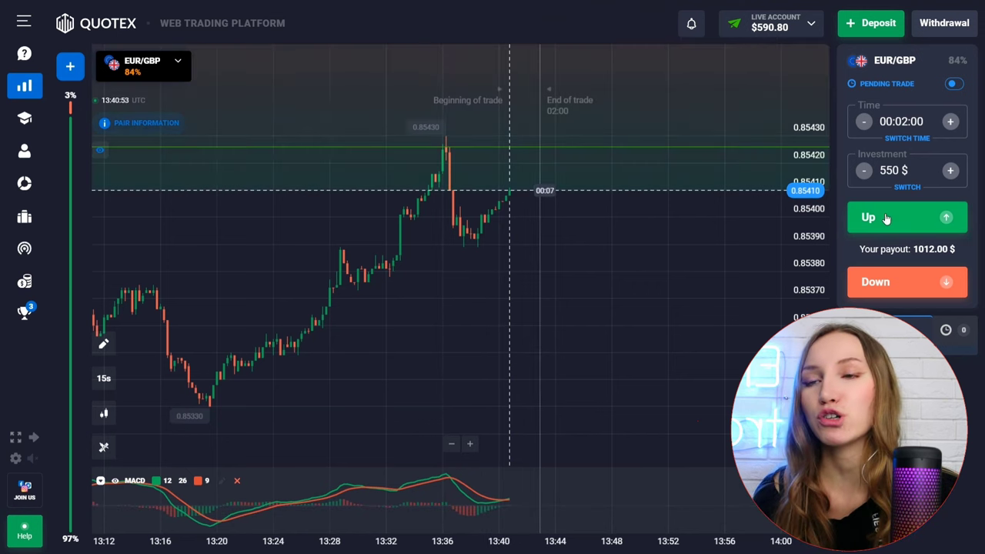
Step: Open a 550 $ two-minute Up trade on EUR/GBP
{"action": "left_click", "coordinate": [885, 218]}
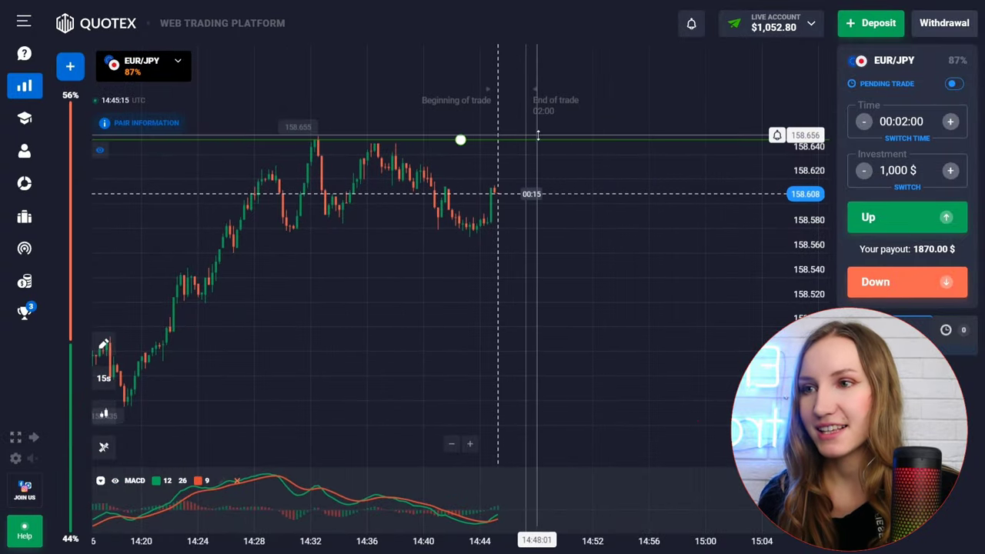
Step: Lower the EUR/JPY price alert line to 158.587 and open a 1,000 $ Up trade
{"action": "left_click_drag", "start_coordinate": [400, 141], "coordinate": [500, 201]}
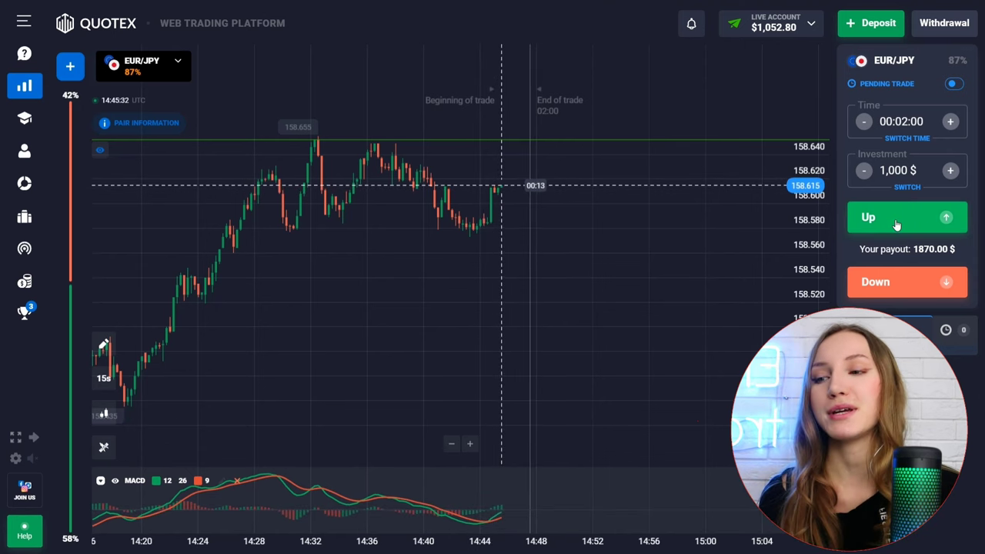
{"action": "left_click", "coordinate": [897, 221]}
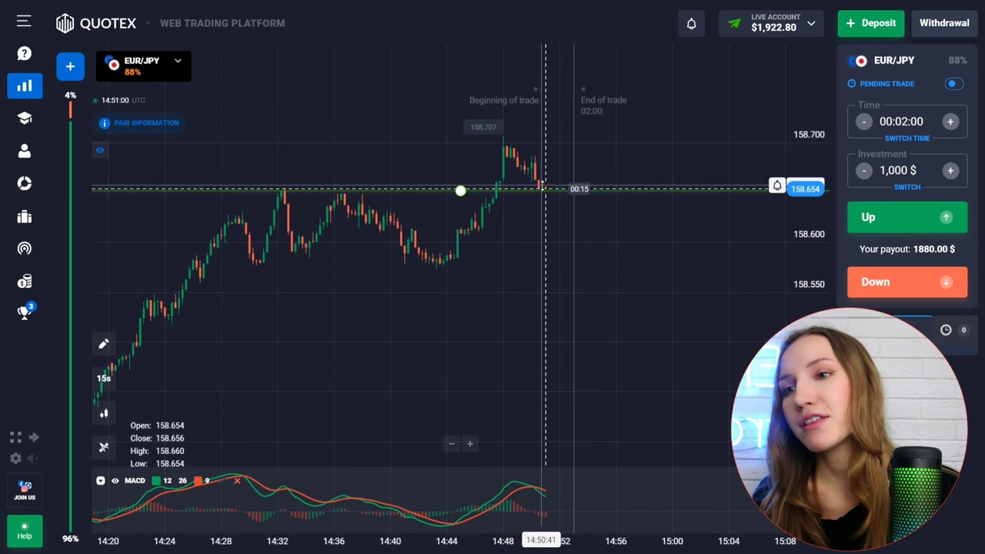
Step: Set a 01:00 expiry and 1,900 $ investment, then open the EUR/JPY trade
{"action": "left_click", "coordinate": [898, 124]}
{"action": "left_click", "coordinate": [874, 156]}
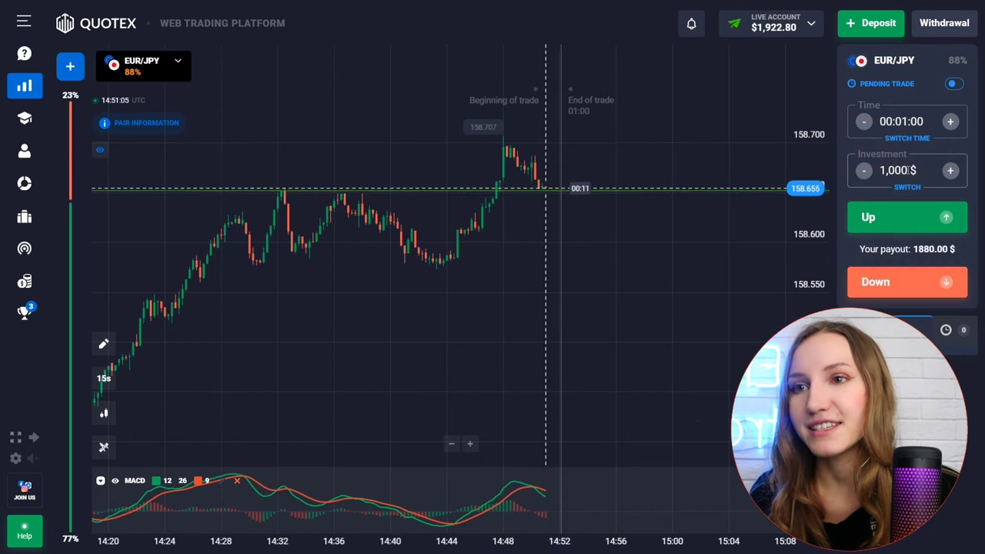
{"action": "key", "text": "BackSpace"}
{"action": "key", "text": "BackSpace"}
{"action": "key", "text": "BackSpace"}
{"action": "type", "text": "900"}
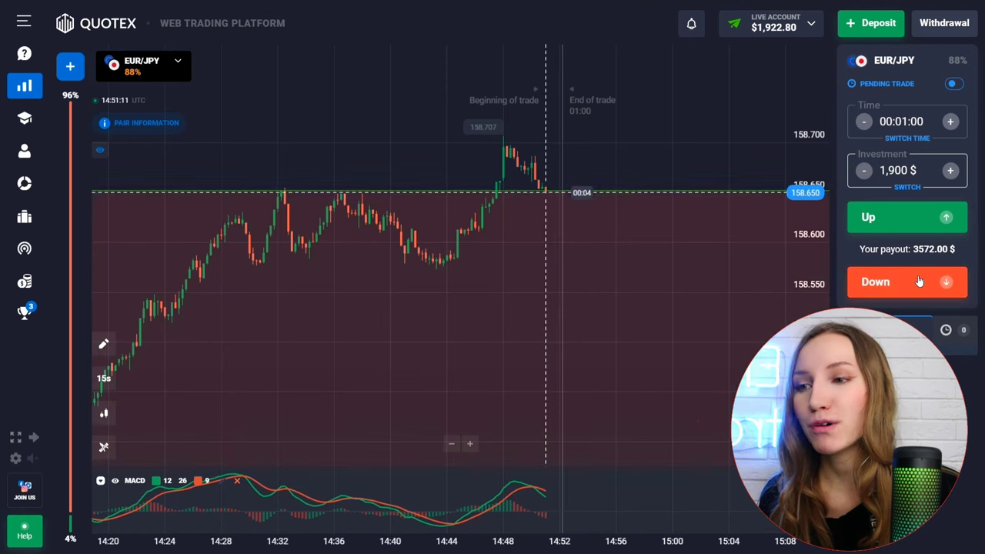
{"action": "left_click", "coordinate": [919, 282]}
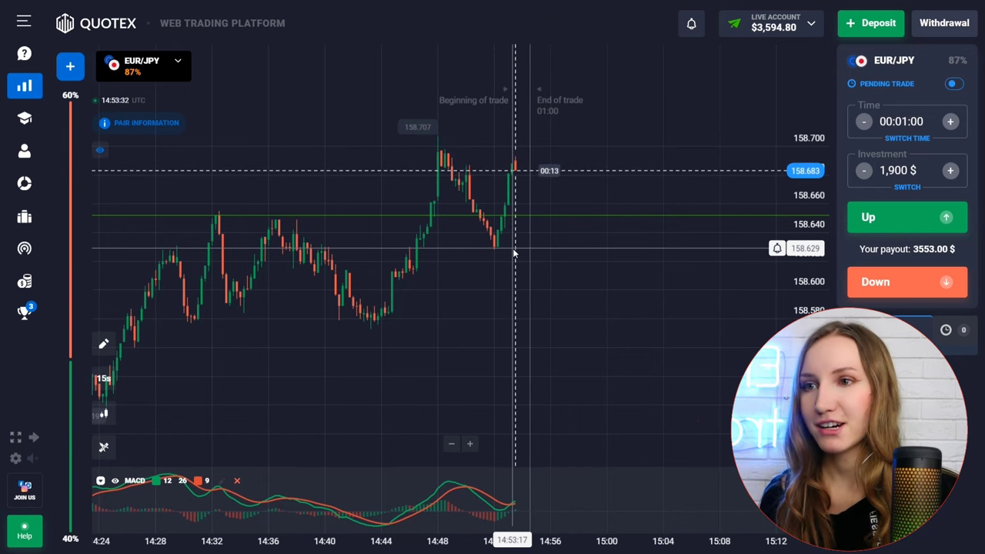
Step: Raise the green level line to the 158.707 high and move the price alert line off the chart
{"action": "left_click_drag", "start_coordinate": [514, 215], "coordinate": [522, 147]}
{"action": "left_click", "coordinate": [549, 189]}
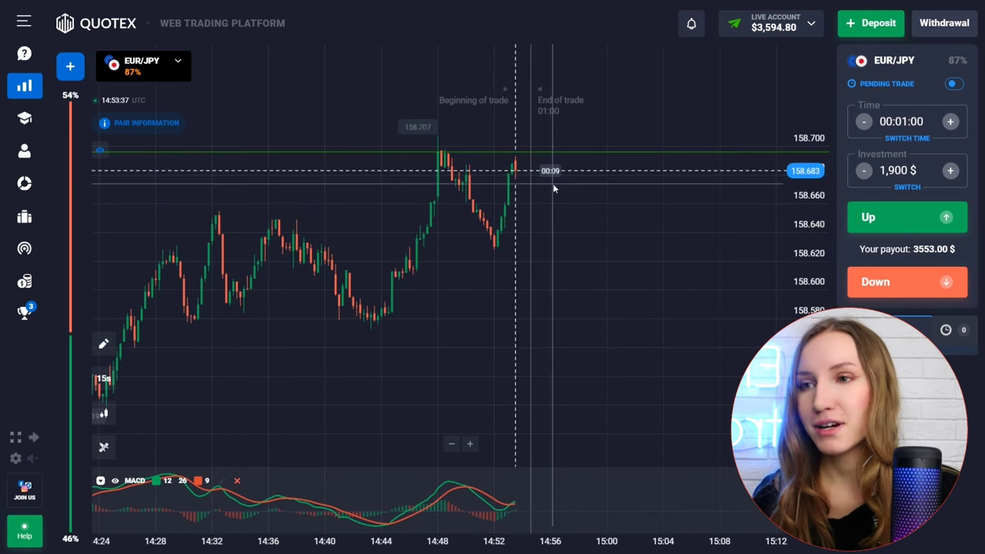
{"action": "left_click_drag", "start_coordinate": [493, 196], "coordinate": [482, 518]}
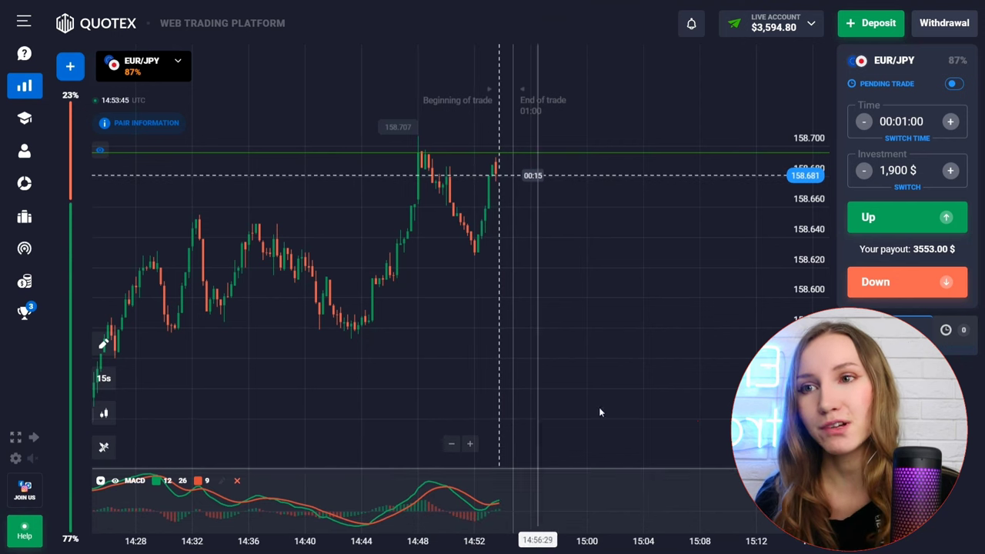
Step: Set a 02:00 expiry and 3,000 $ investment, then open an Up trade on EUR/JPY
{"action": "left_click", "coordinate": [905, 129]}
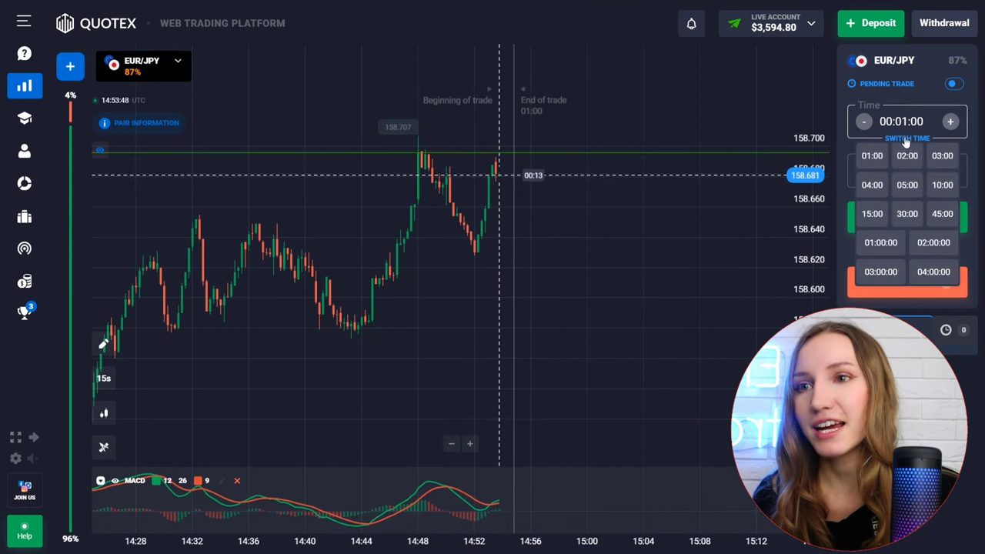
{"action": "left_click", "coordinate": [907, 157]}
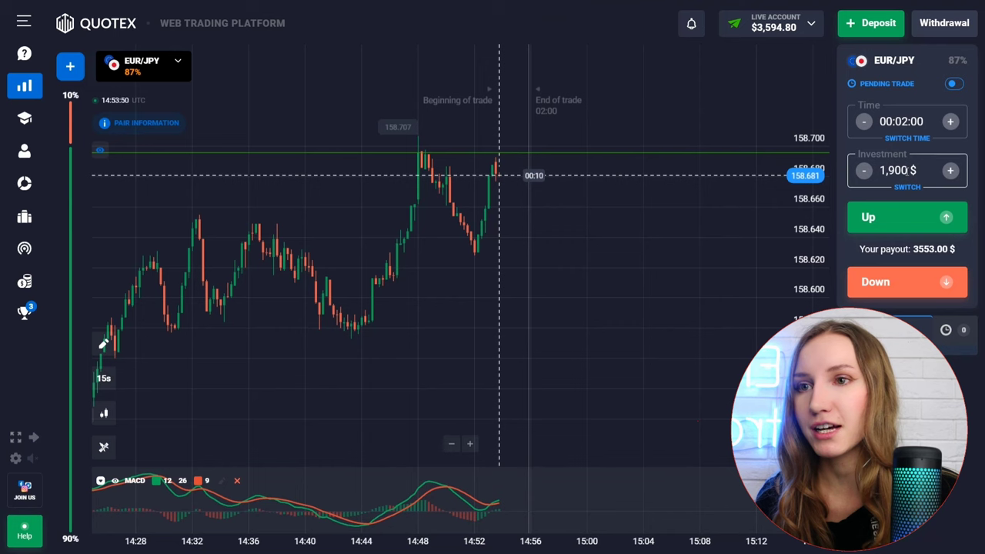
{"action": "left_click", "coordinate": [906, 171]}
{"action": "type", "text": "3,000 $"}
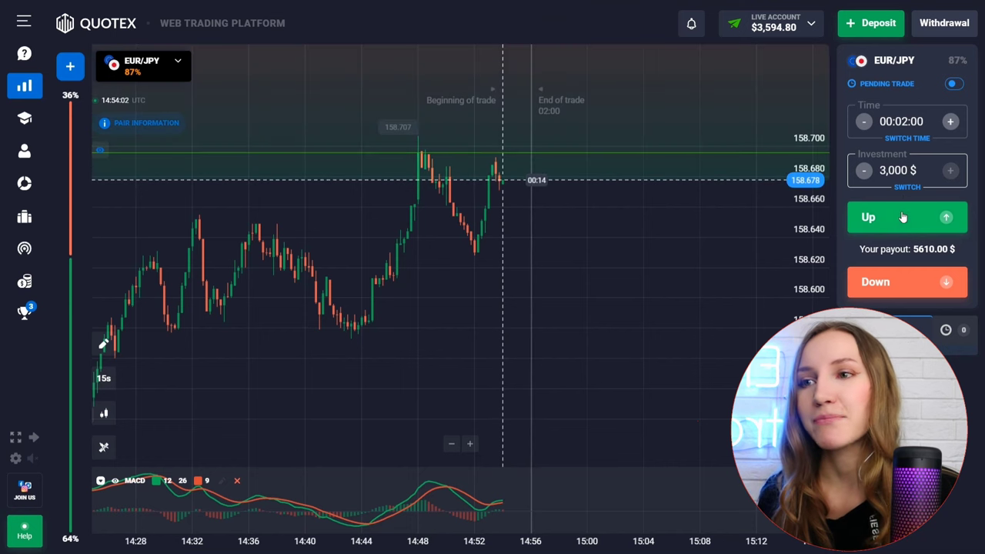
{"action": "left_click", "coordinate": [904, 219]}
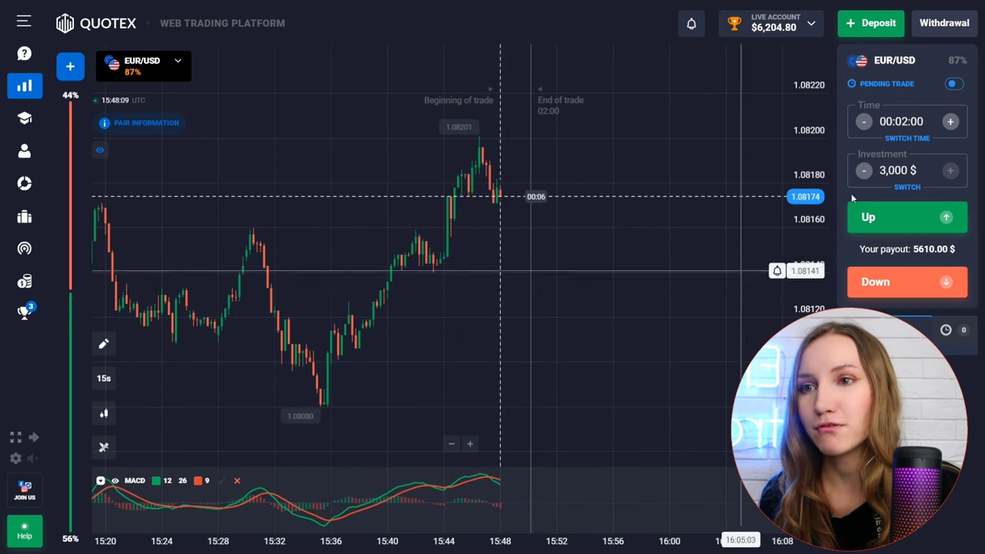
Step: Set a 01:00 duration and place two 3,000 $ Down trades on EUR/USD at 1.08178
{"action": "left_click", "coordinate": [912, 122]}
{"action": "left_click", "coordinate": [874, 156]}
{"action": "left_click", "coordinate": [892, 283]}
{"action": "left_click", "coordinate": [892, 284]}
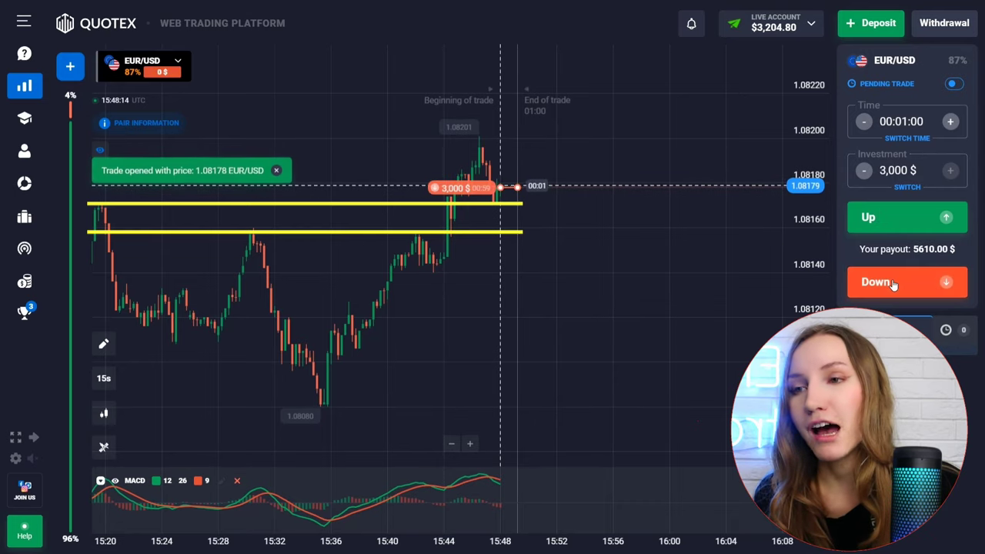
{"action": "left_click", "coordinate": [892, 284]}
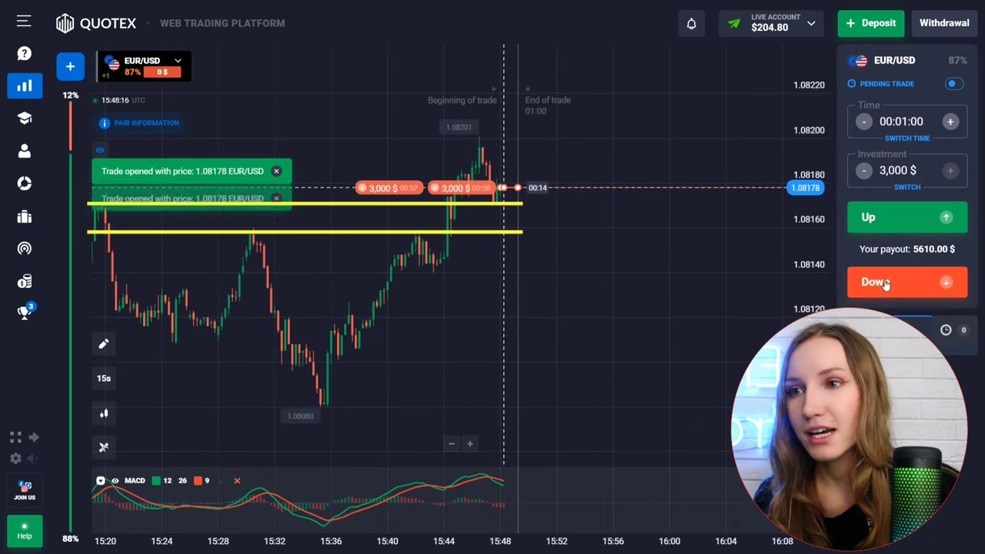